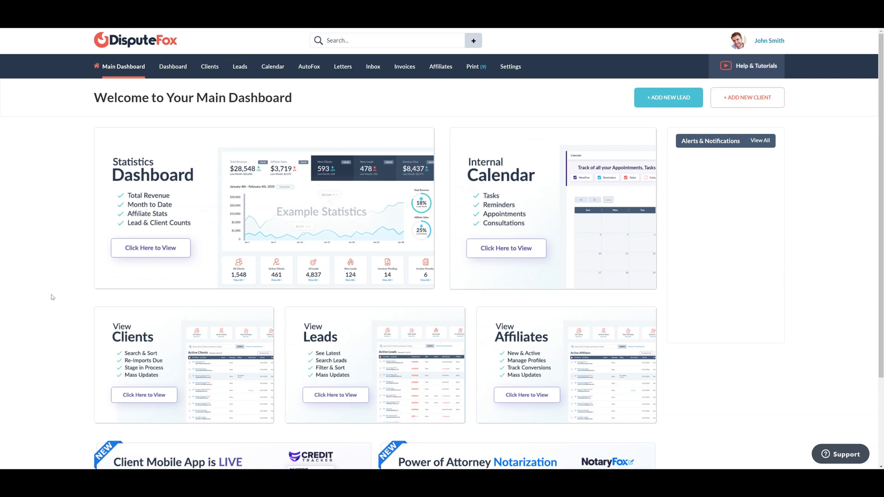
{"action": "left_click", "coordinate": [510, 67]}
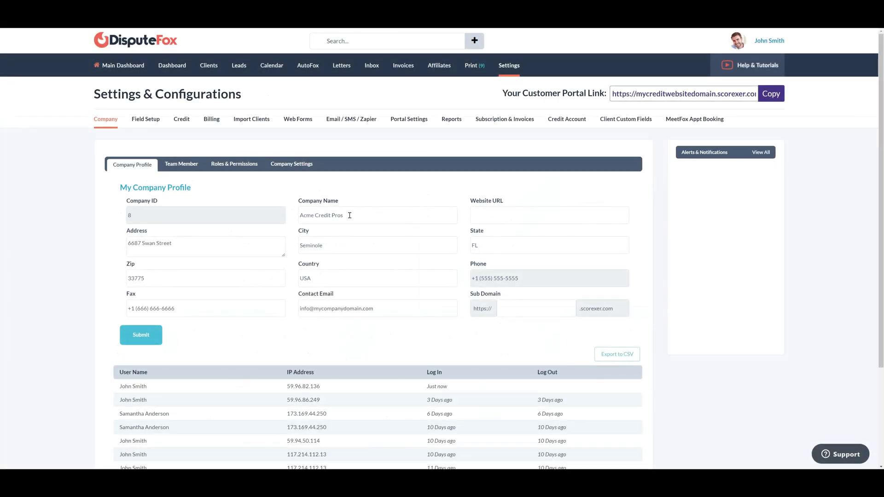
{"action": "left_click_drag", "start_coordinate": [350, 215], "coordinate": [275, 219]}
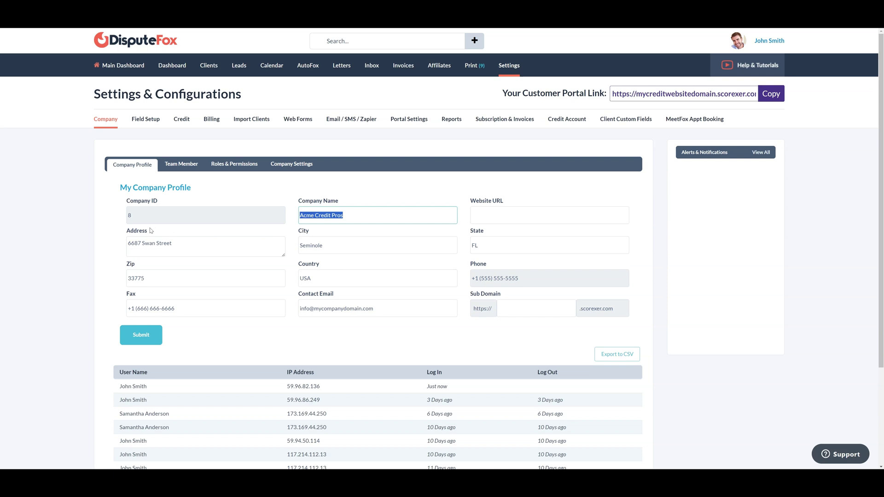
{"action": "left_click_drag", "start_coordinate": [152, 232], "coordinate": [116, 233]}
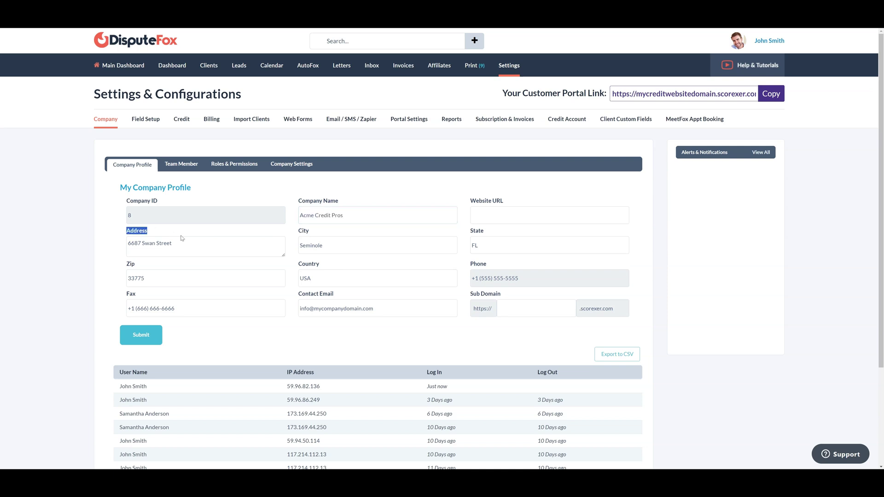
{"action": "left_click", "coordinate": [503, 213]}
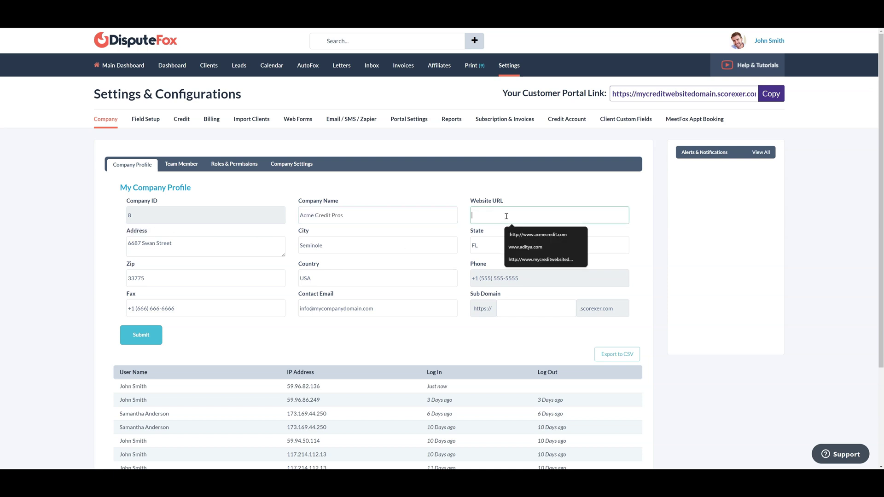
{"action": "key", "text": "Down"}
{"action": "key", "text": "Down"}
{"action": "key", "text": "Down"}
{"action": "key", "text": "Return"}
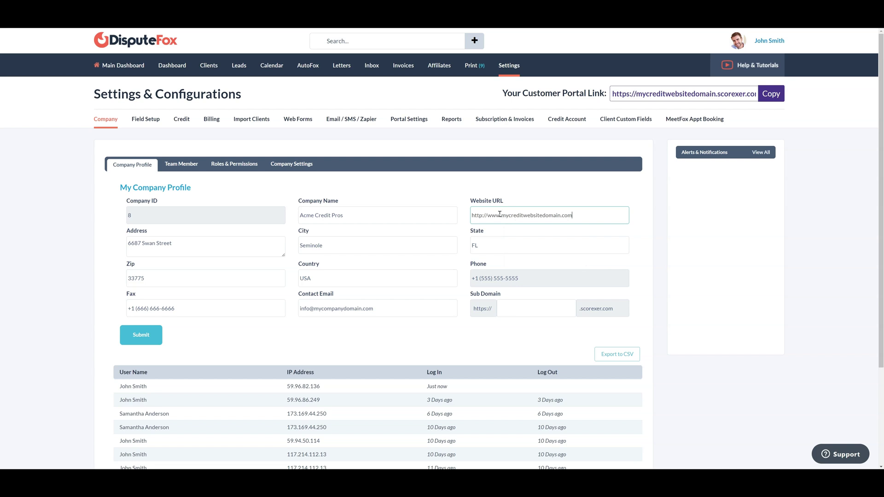
{"action": "left_click_drag", "start_coordinate": [502, 214], "coordinate": [470, 216]}
{"action": "left_click", "coordinate": [522, 308]}
{"action": "type", "text": "mycreditwebsitedomain"}
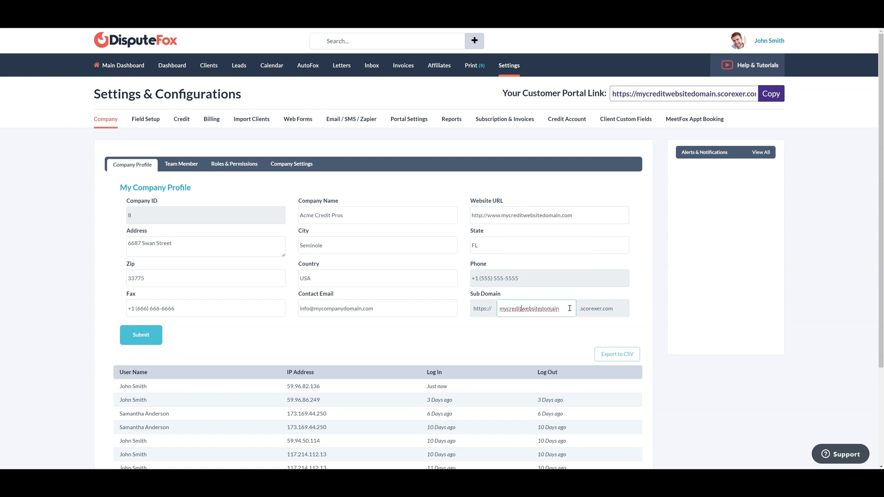
{"action": "left_click_drag", "start_coordinate": [564, 307], "coordinate": [502, 309]}
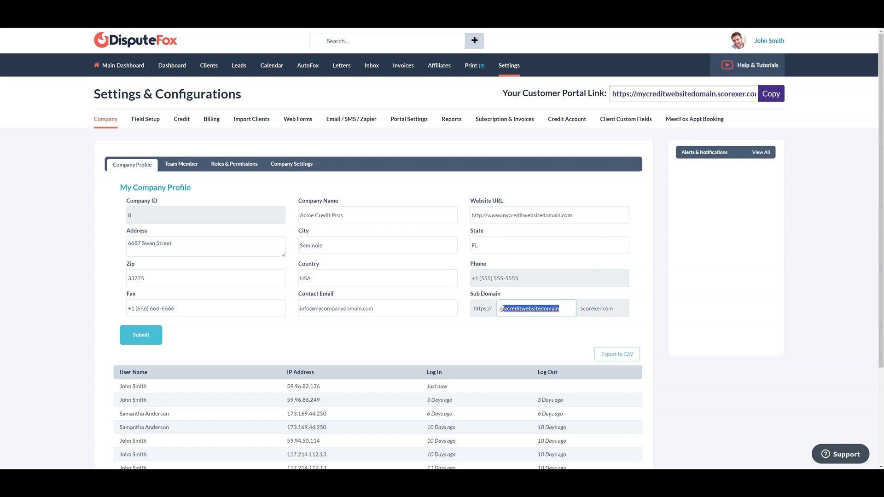
{"action": "left_click", "coordinate": [499, 338]}
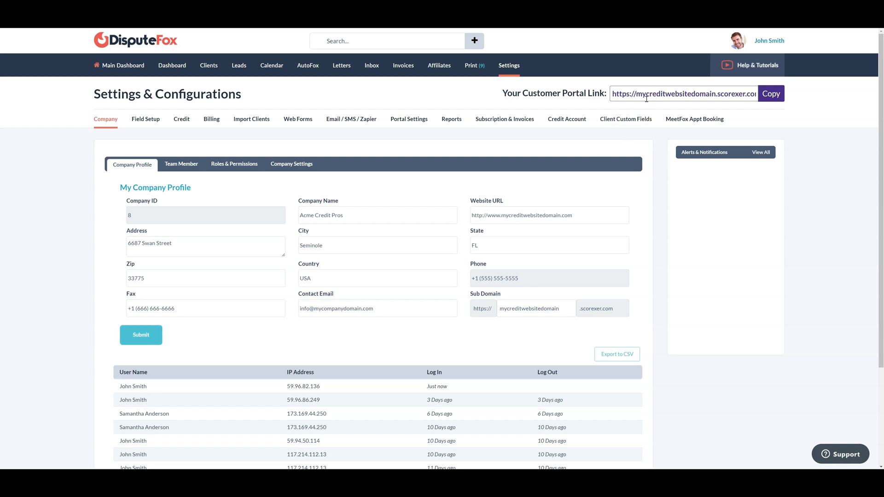
{"action": "left_click_drag", "start_coordinate": [615, 95], "coordinate": [758, 94]}
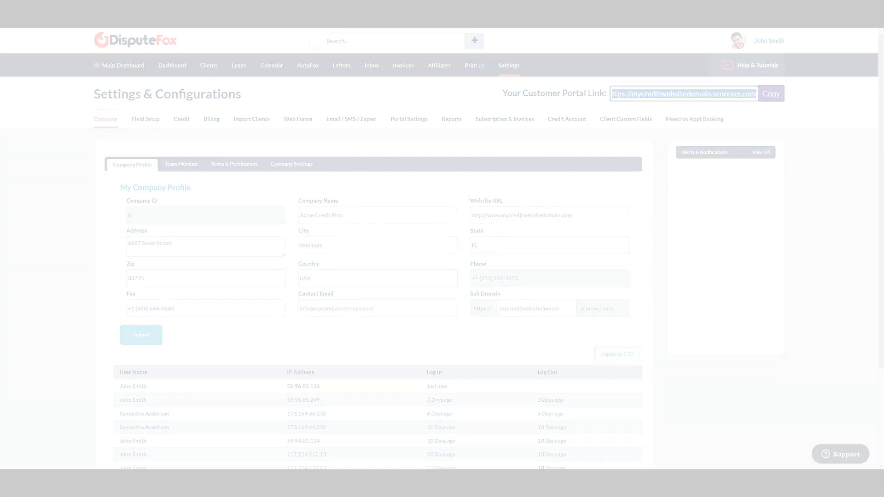
Check that the Team Member role has all permissions enabled, then go back to the Outsourcer, Team Member and Admin roles list
{"action": "left_click", "coordinate": [167, 169]}
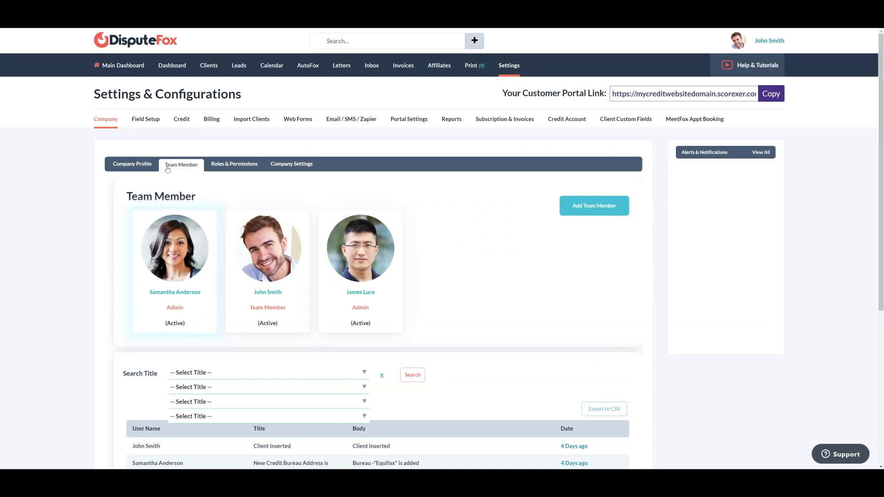
{"action": "left_click_drag", "start_coordinate": [165, 168], "coordinate": [201, 167]}
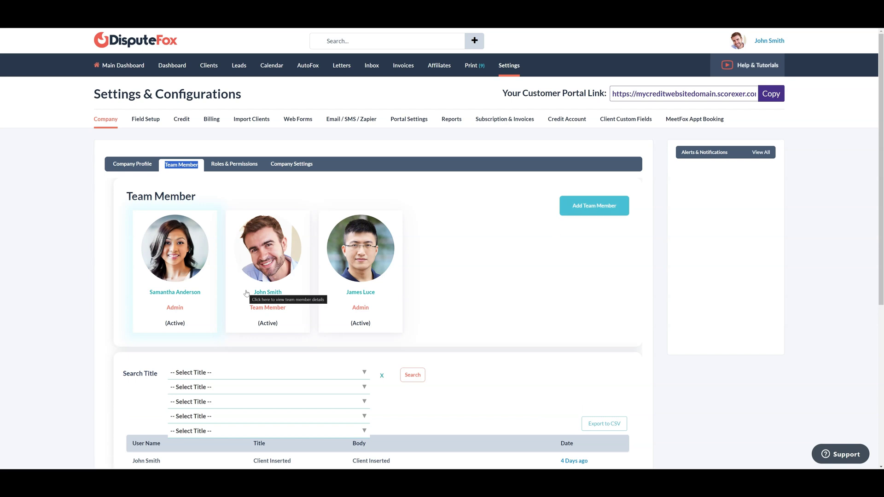
{"action": "left_click", "coordinate": [235, 164]}
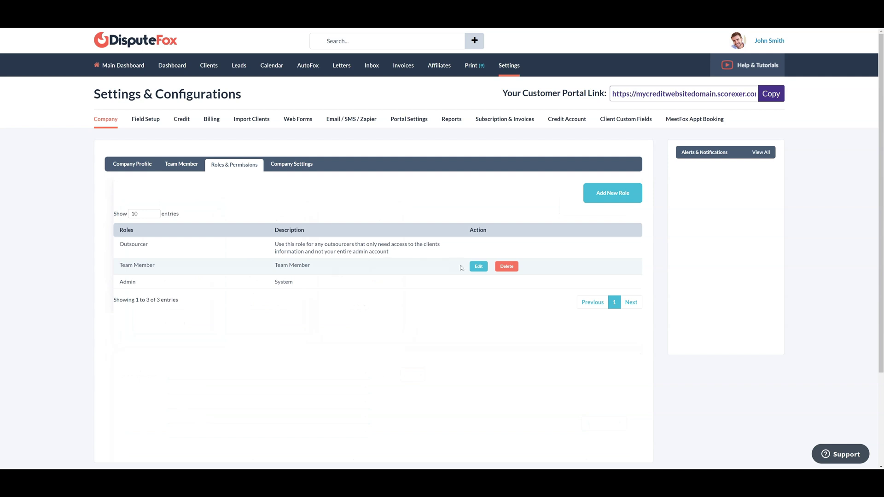
{"action": "left_click", "coordinate": [476, 267]}
{"action": "scroll", "coordinate": [414, 299], "scroll_direction": "down", "scroll_amount": 2}
{"action": "scroll", "coordinate": [412, 311], "scroll_direction": "down", "scroll_amount": 2}
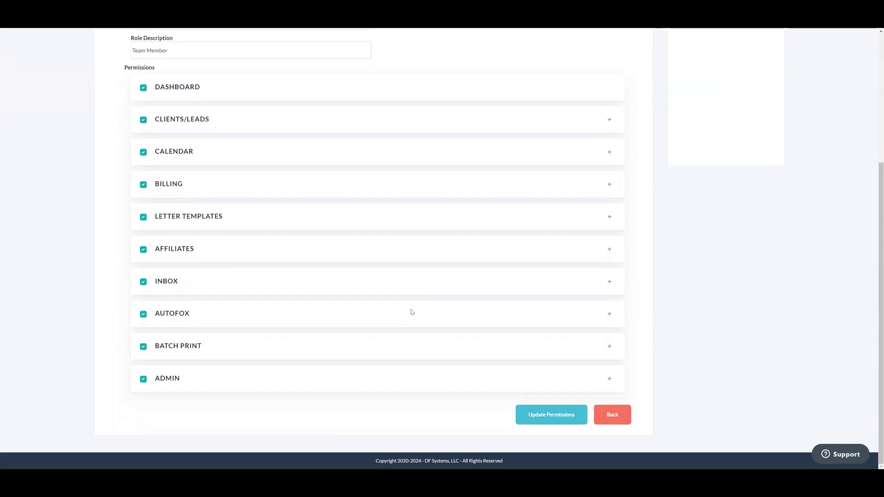
{"action": "scroll", "coordinate": [411, 312], "scroll_direction": "up", "scroll_amount": 4}
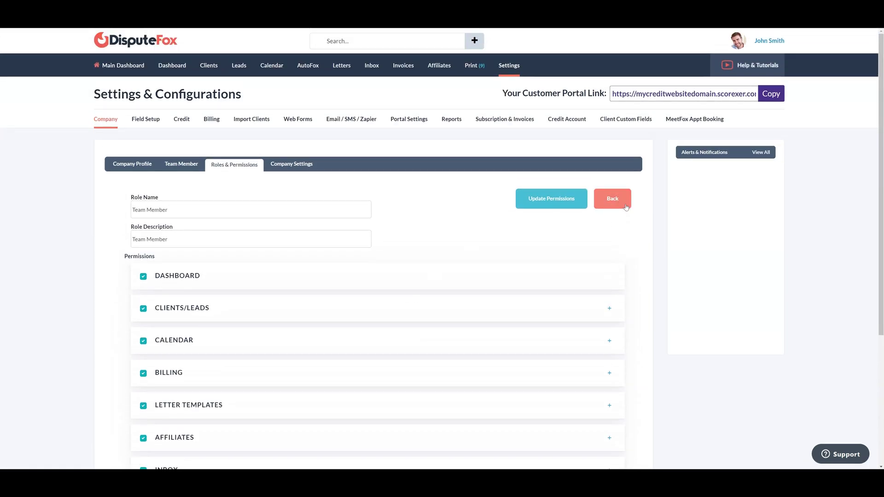
{"action": "left_click", "coordinate": [624, 205]}
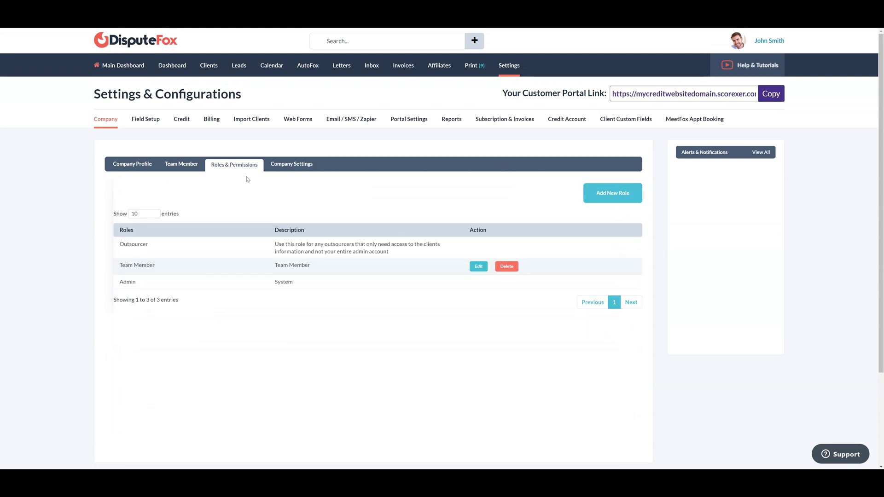
Go to Portal Settings and review the logo upload instructions
{"action": "left_click", "coordinate": [175, 167]}
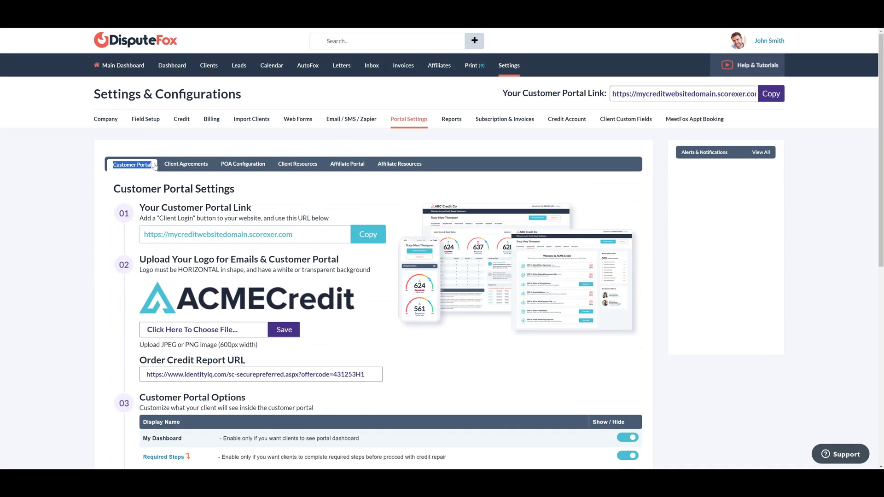
{"action": "left_click_drag", "start_coordinate": [391, 120], "coordinate": [429, 124]}
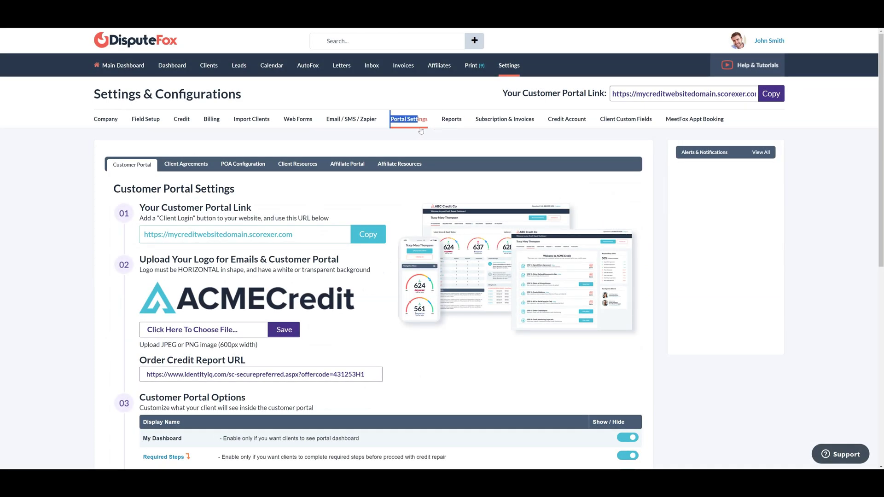
{"action": "scroll", "coordinate": [144, 232], "scroll_direction": "down", "scroll_amount": 1}
{"action": "left_click_drag", "start_coordinate": [141, 224], "coordinate": [381, 236]}
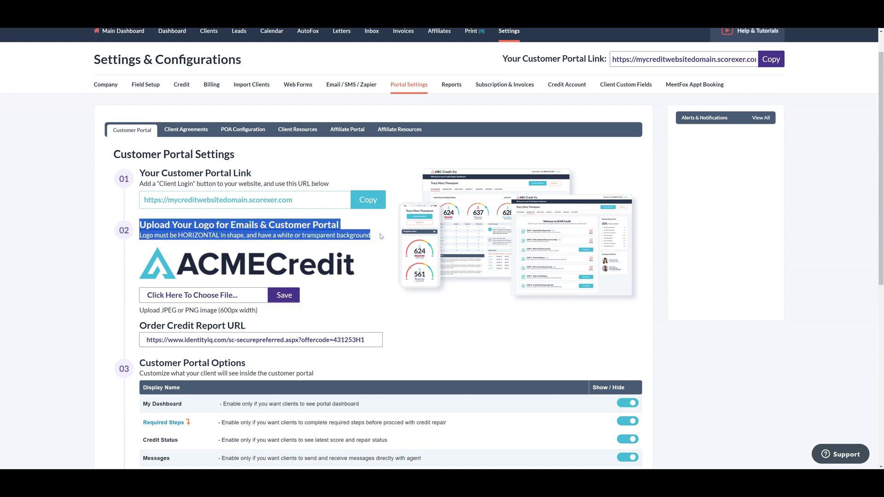
{"action": "left_click_drag", "start_coordinate": [219, 311], "coordinate": [273, 312]}
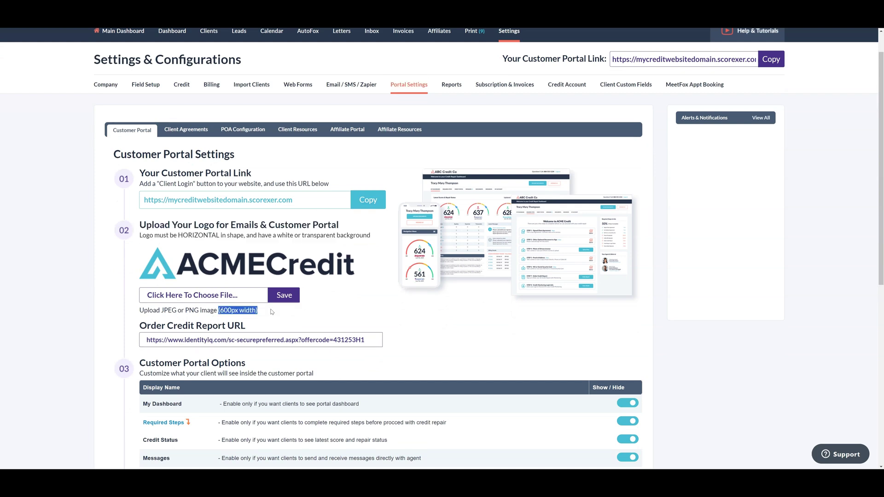
{"action": "left_click", "coordinate": [288, 320]}
{"action": "scroll", "coordinate": [286, 319], "scroll_direction": "down", "scroll_amount": 1}
{"action": "scroll", "coordinate": [286, 319], "scroll_direction": "down", "scroll_amount": 3}
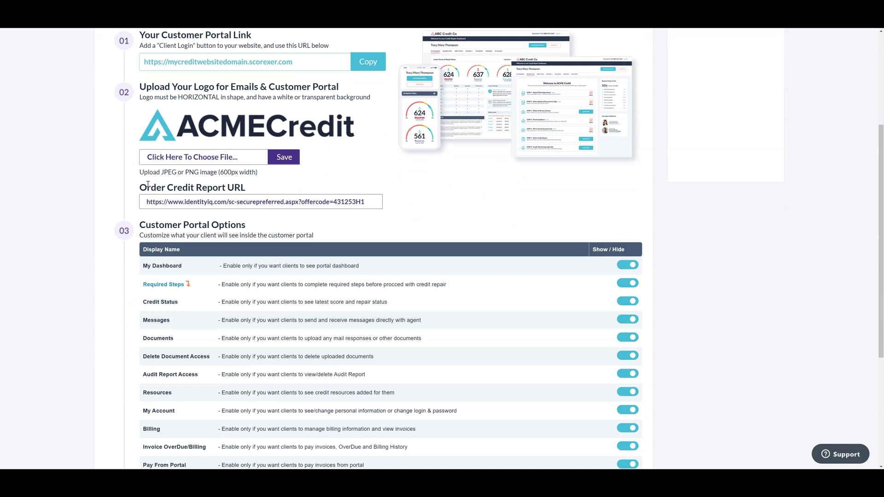
Review the Order Credit Report URL and Customer Portal Options, then expand Required Steps
{"action": "left_click_drag", "start_coordinate": [143, 188], "coordinate": [262, 192]}
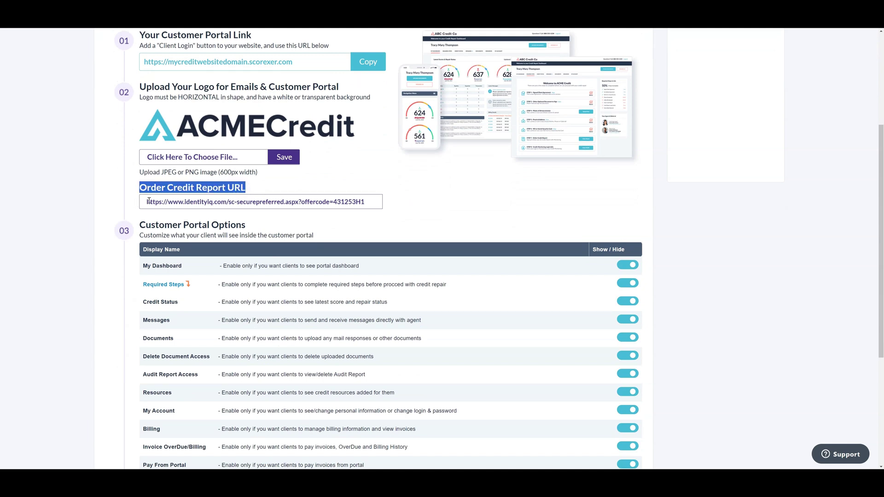
{"action": "left_click_drag", "start_coordinate": [149, 201], "coordinate": [356, 202]}
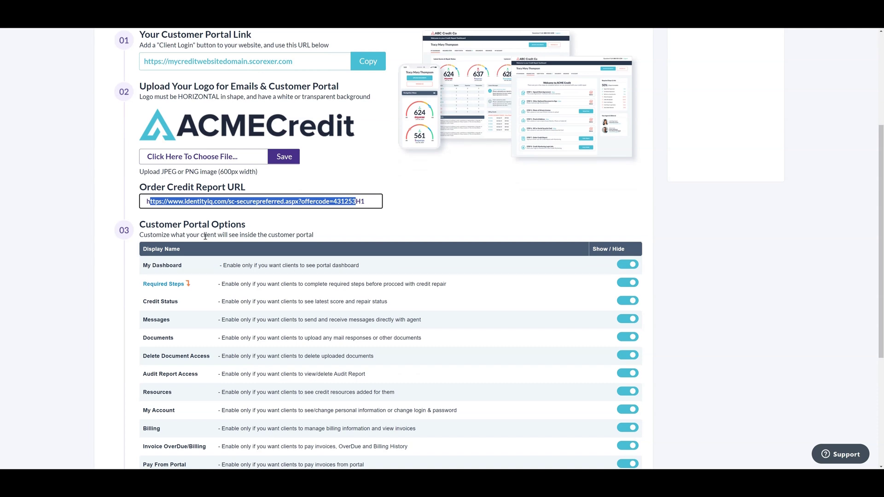
{"action": "scroll", "coordinate": [302, 186], "scroll_direction": "down", "scroll_amount": 1}
{"action": "left_click", "coordinate": [178, 182]}
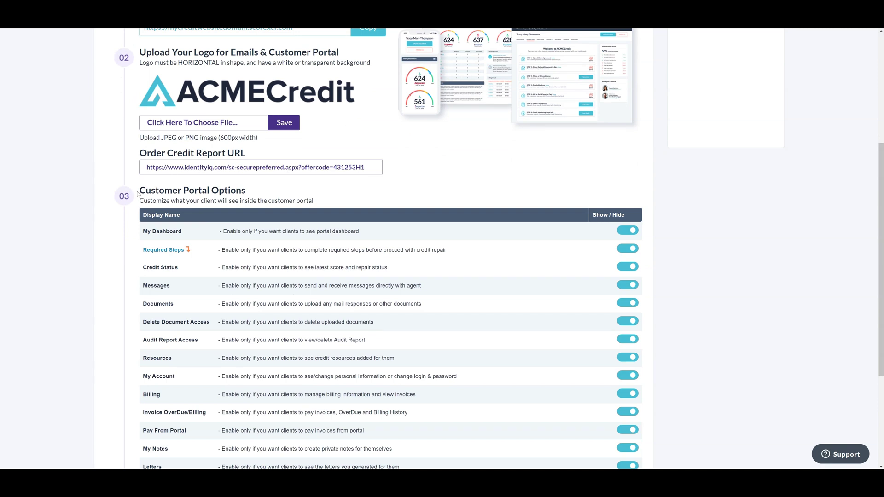
{"action": "left_click_drag", "start_coordinate": [144, 190], "coordinate": [318, 193]}
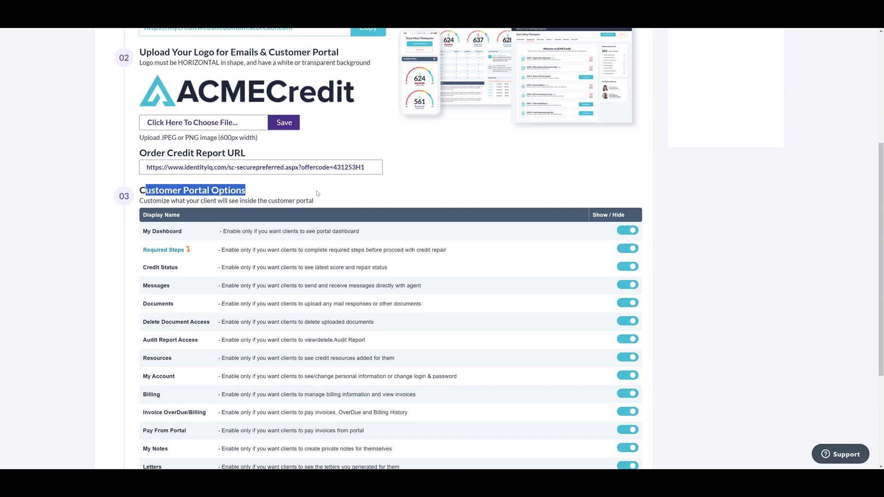
{"action": "left_click", "coordinate": [188, 251]}
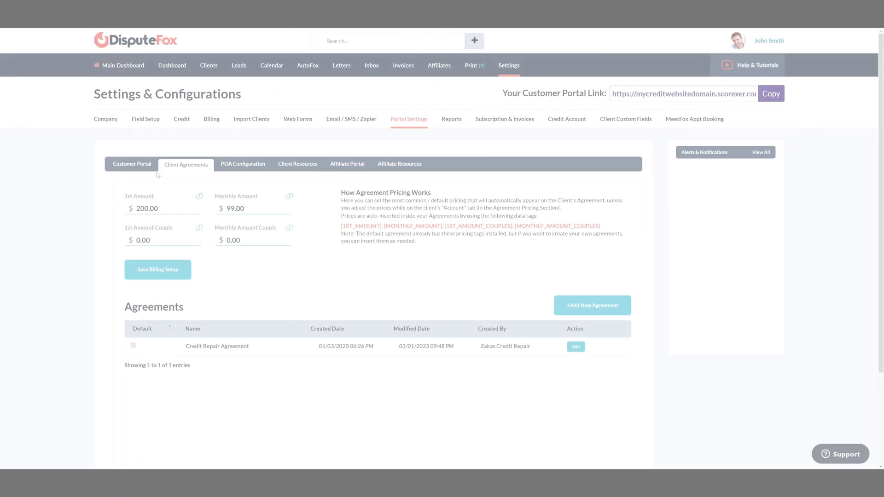
{"action": "left_click_drag", "start_coordinate": [162, 164], "coordinate": [211, 166]}
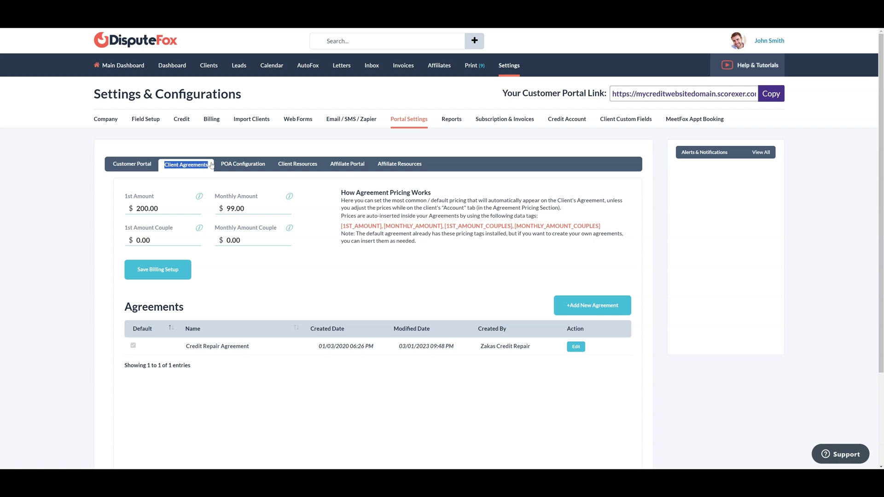
{"action": "left_click_drag", "start_coordinate": [124, 198], "coordinate": [155, 198]}
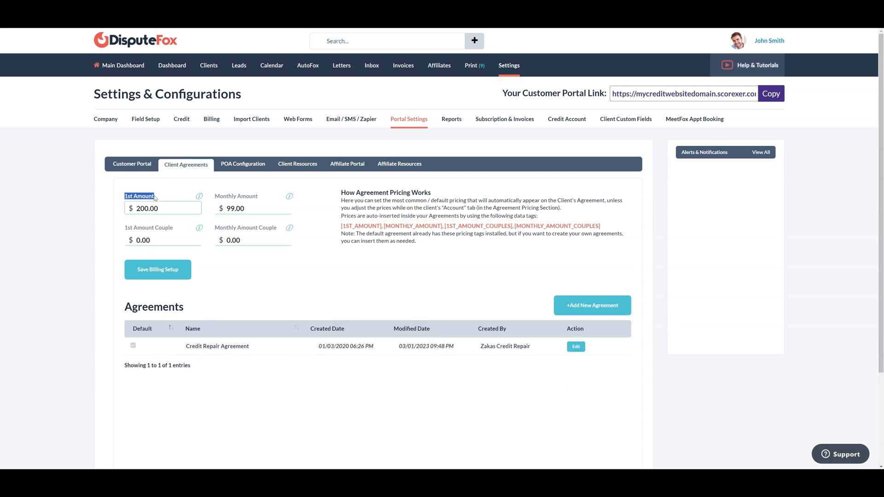
{"action": "left_click_drag", "start_coordinate": [215, 197], "coordinate": [260, 198]}
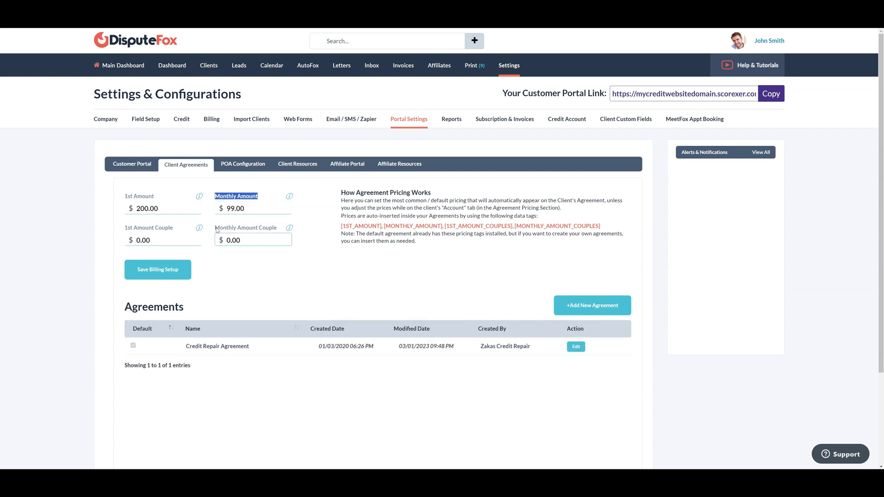
{"action": "left_click_drag", "start_coordinate": [215, 227], "coordinate": [278, 229]}
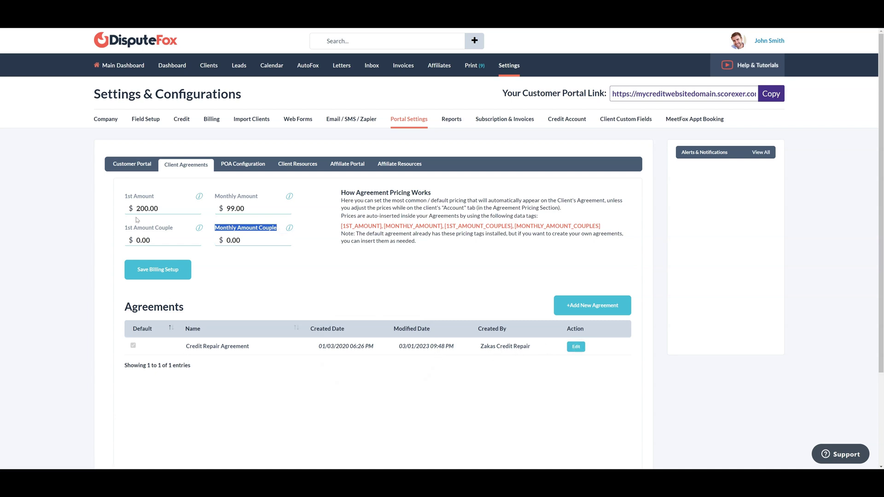
Review the Authorize.net merchant account settings under Billing > Payment Gateway
{"action": "left_click", "coordinate": [169, 206]}
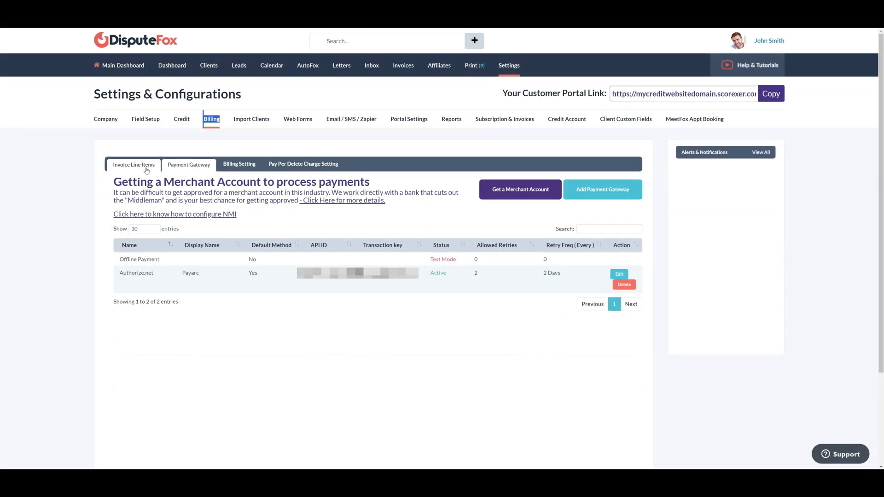
{"action": "left_click_drag", "start_coordinate": [166, 165], "coordinate": [218, 168]}
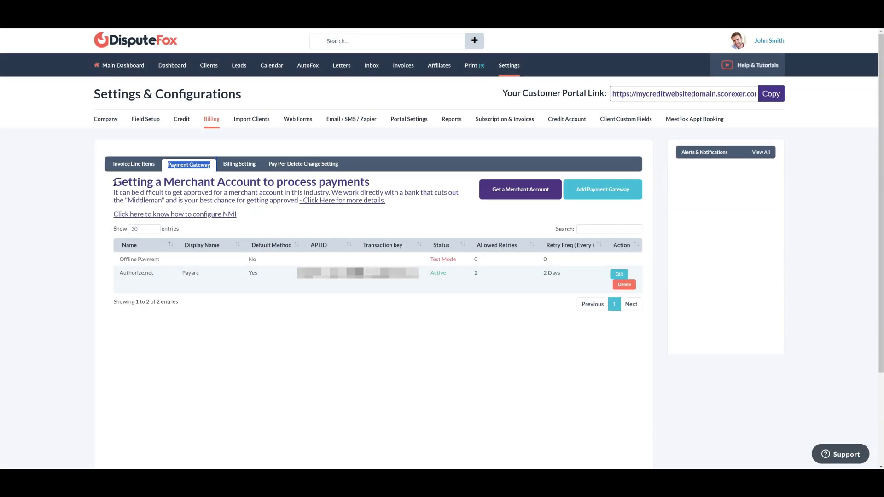
{"action": "left_click_drag", "start_coordinate": [113, 183], "coordinate": [374, 184]}
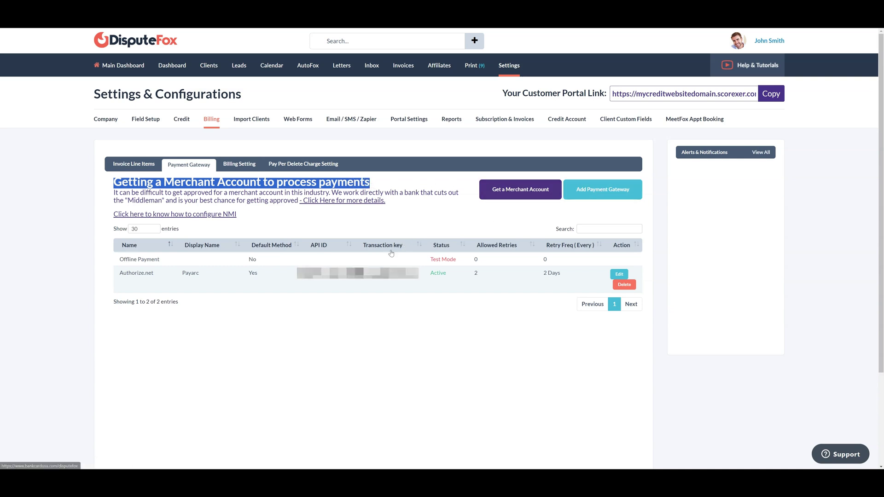
{"action": "left_click", "coordinate": [312, 231]}
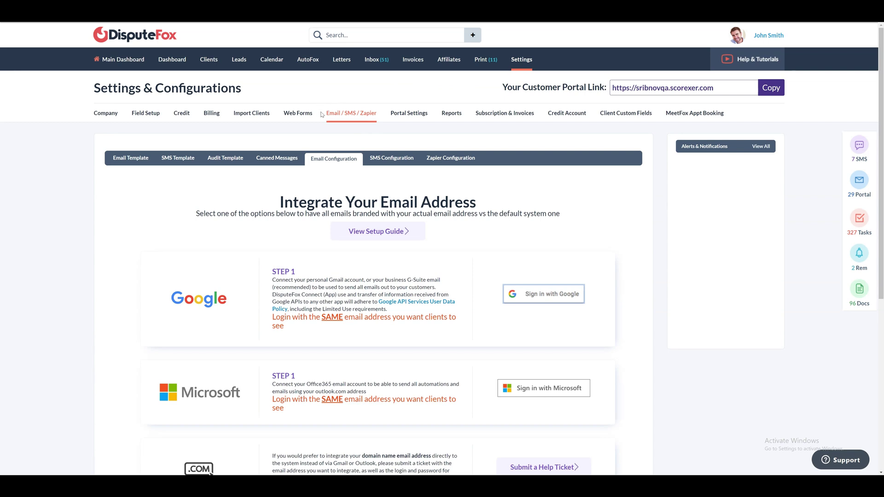
{"action": "left_click_drag", "start_coordinate": [321, 115], "coordinate": [383, 113]}
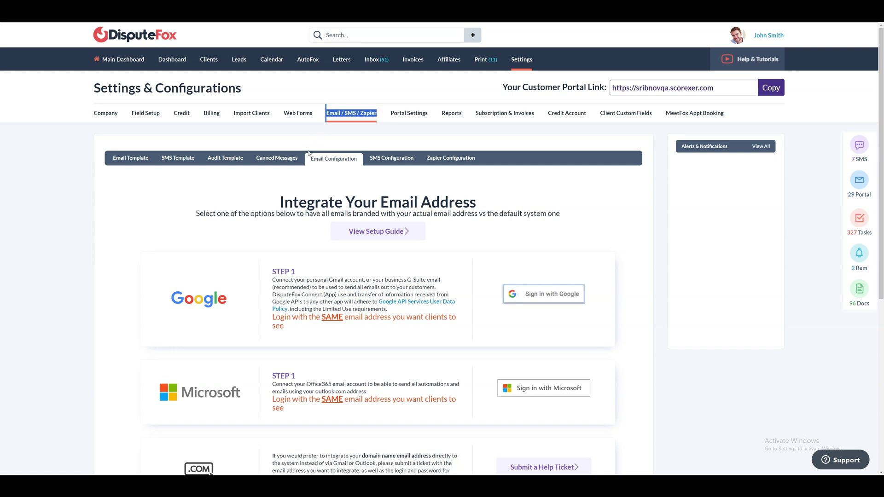
{"action": "left_click_drag", "start_coordinate": [307, 159], "coordinate": [373, 159]}
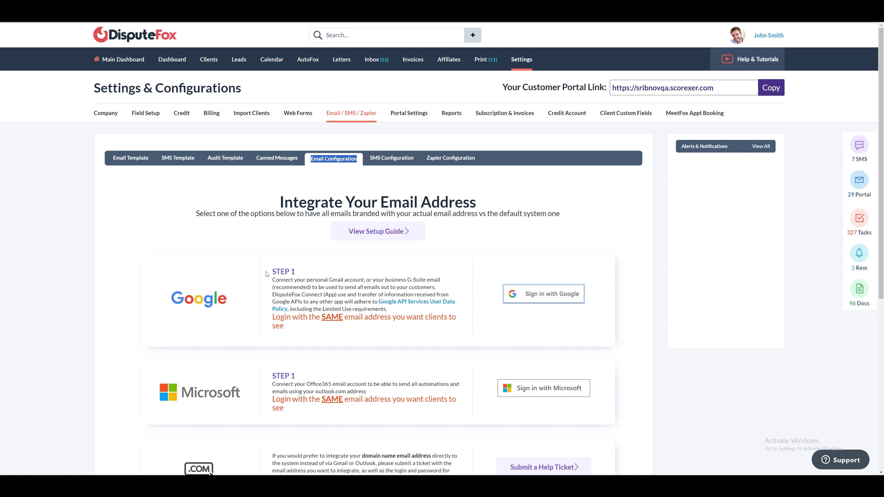
{"action": "left_click_drag", "start_coordinate": [267, 274], "coordinate": [318, 276]}
{"action": "left_click", "coordinate": [319, 275]}
Sign in with the Google account and grant DisputeFox Connect all permissions, including calendar events and sending email
{"action": "left_click", "coordinate": [547, 296]}
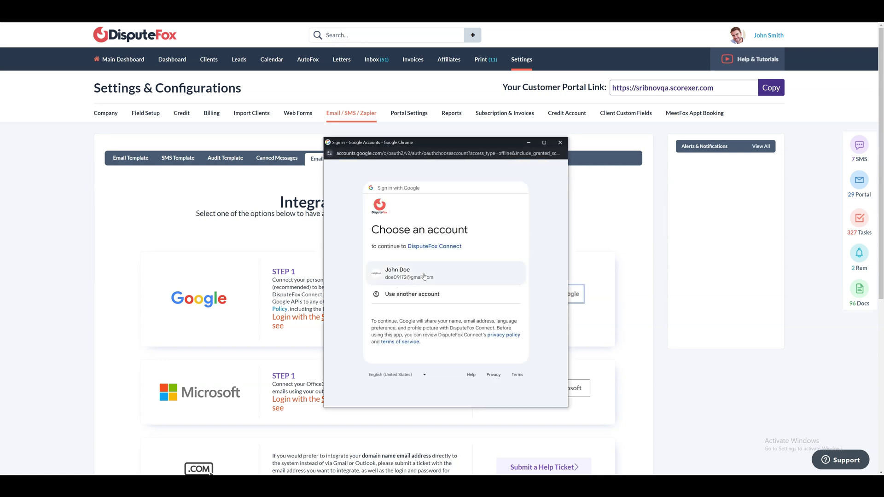
{"action": "left_click", "coordinate": [410, 275]}
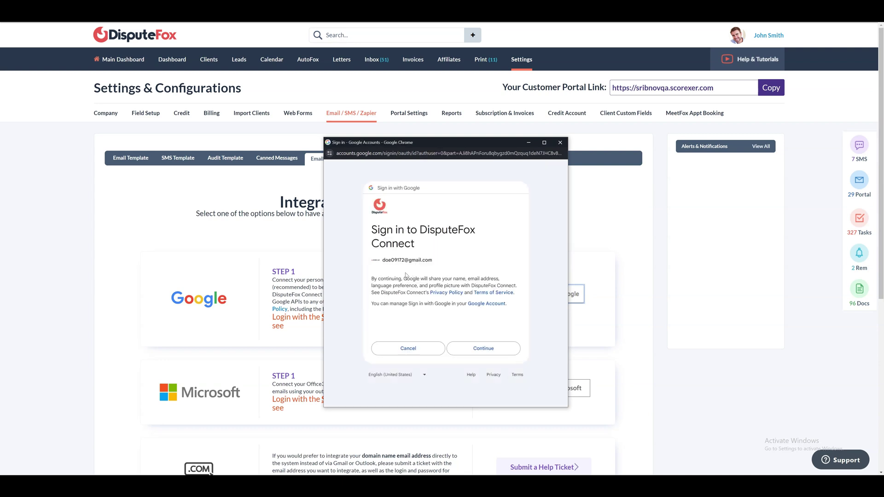
{"action": "left_click", "coordinate": [479, 347]}
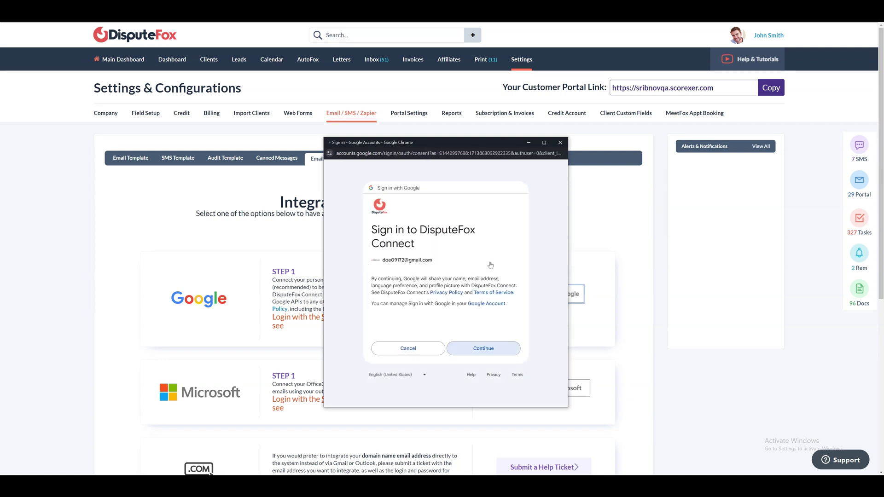
{"action": "left_click", "coordinate": [379, 308]}
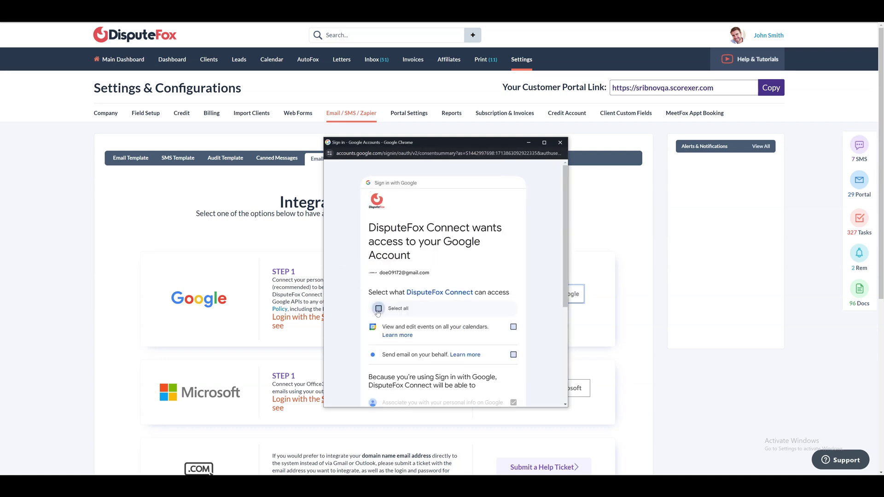
{"action": "scroll", "coordinate": [388, 303], "scroll_direction": "down", "scroll_amount": 3}
{"action": "scroll", "coordinate": [388, 304], "scroll_direction": "down", "scroll_amount": 1}
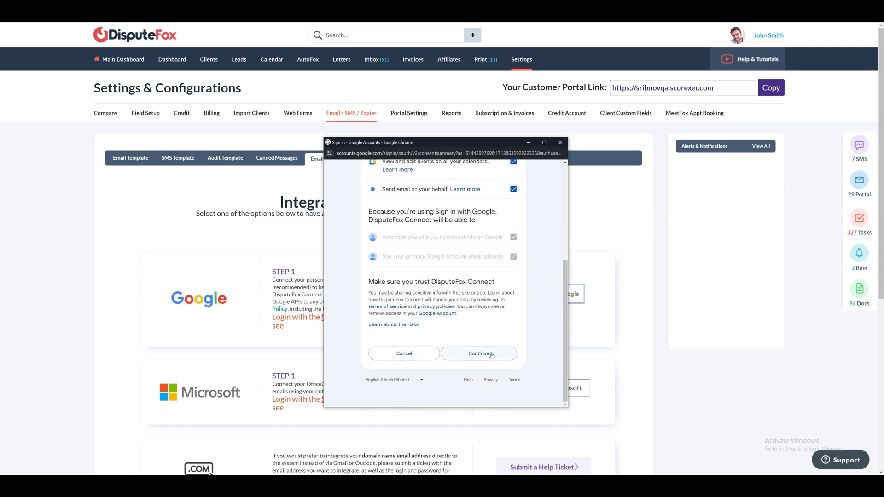
{"action": "left_click", "coordinate": [473, 354]}
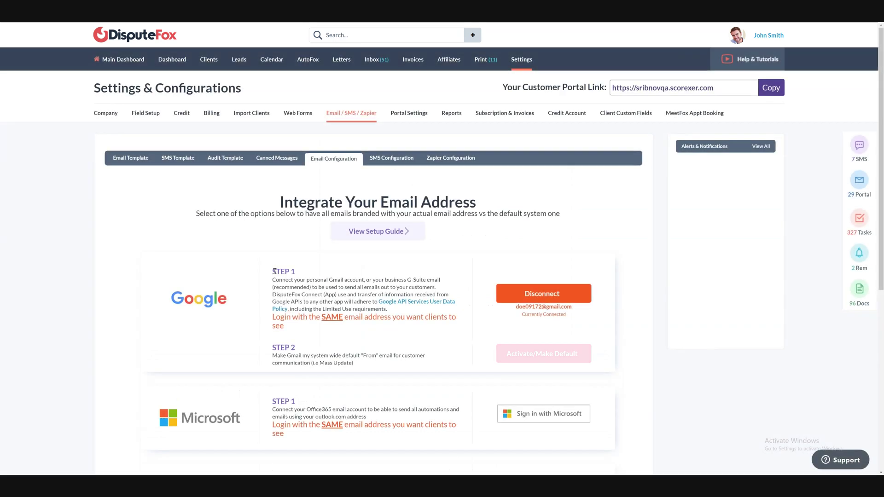
Confirm the Gmail account shows Currently Connected and review the STEP 2 option for a system-wide default sender
{"action": "triple_click", "coordinate": [274, 349]}
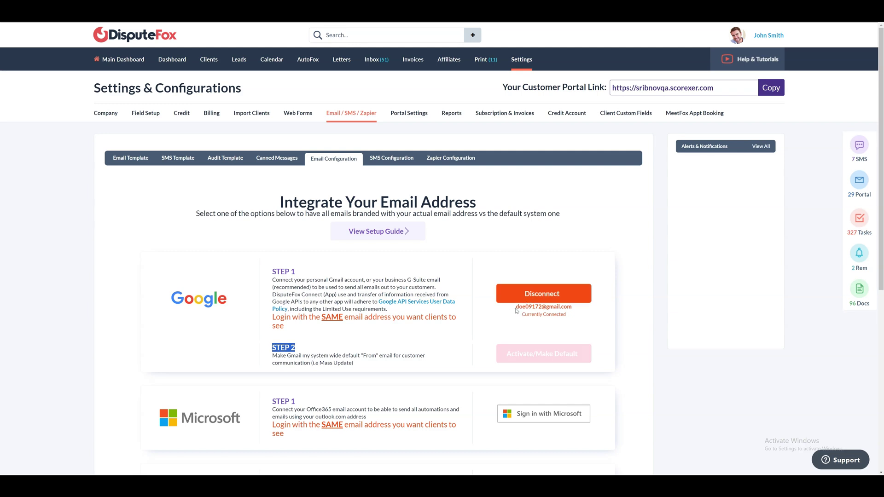
{"action": "left_click_drag", "start_coordinate": [516, 311], "coordinate": [582, 317]}
{"action": "left_click", "coordinate": [583, 317]}
{"action": "scroll", "coordinate": [233, 420], "scroll_direction": "down", "scroll_amount": 1}
{"action": "scroll", "coordinate": [232, 420], "scroll_direction": "up", "scroll_amount": 1}
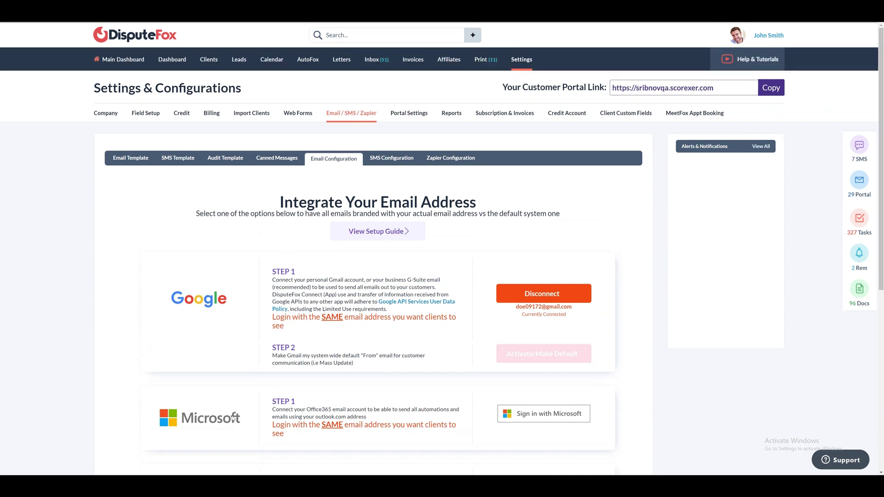